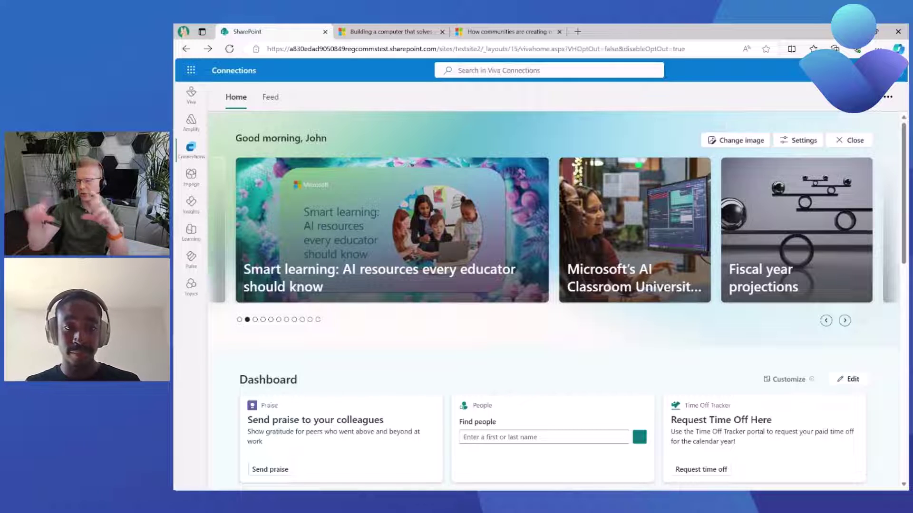
# Step: Pin the news.microsoft.com article "Building a computer that solves practical problems at the speed of light" to the Spotlight through its link
pyautogui.click(239, 320)
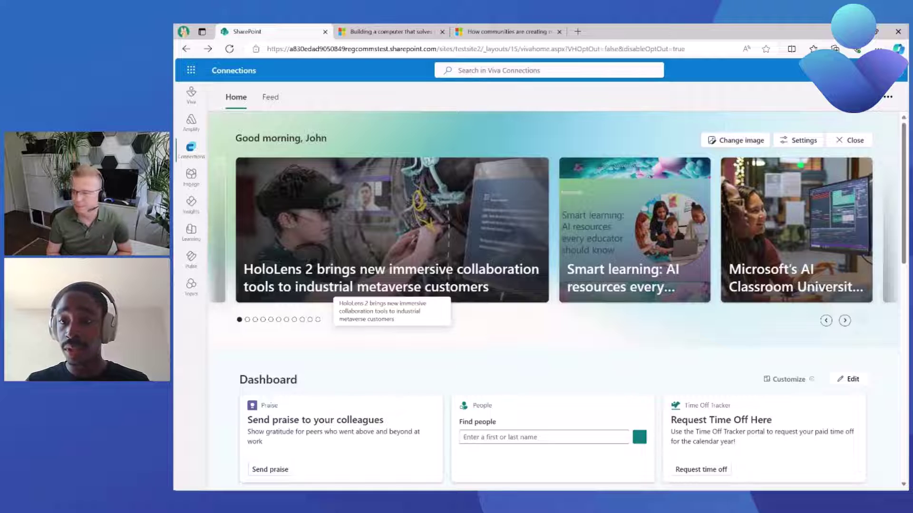
pyautogui.click(804, 147)
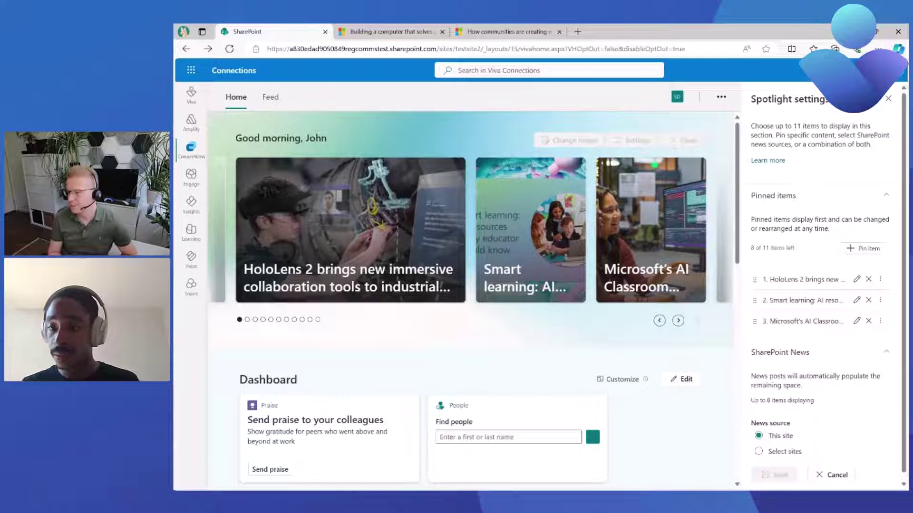
pyautogui.click(871, 254)
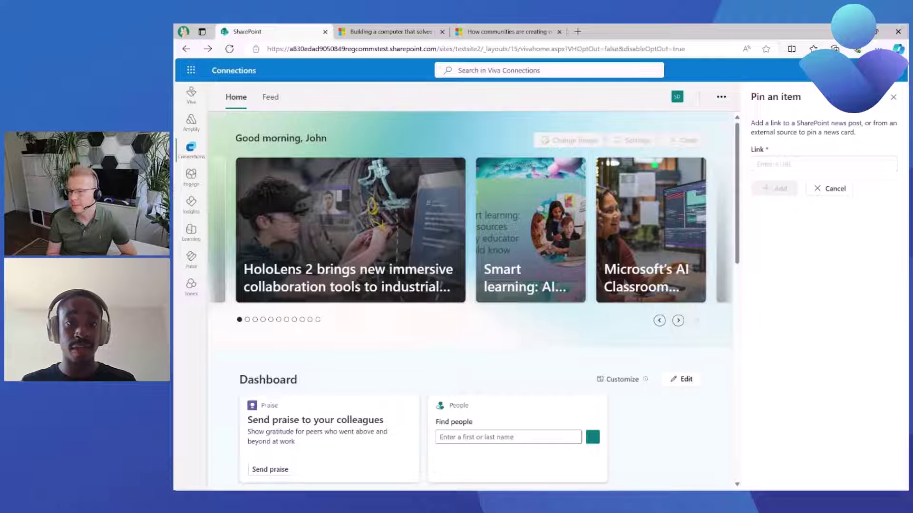
pyautogui.click(395, 33)
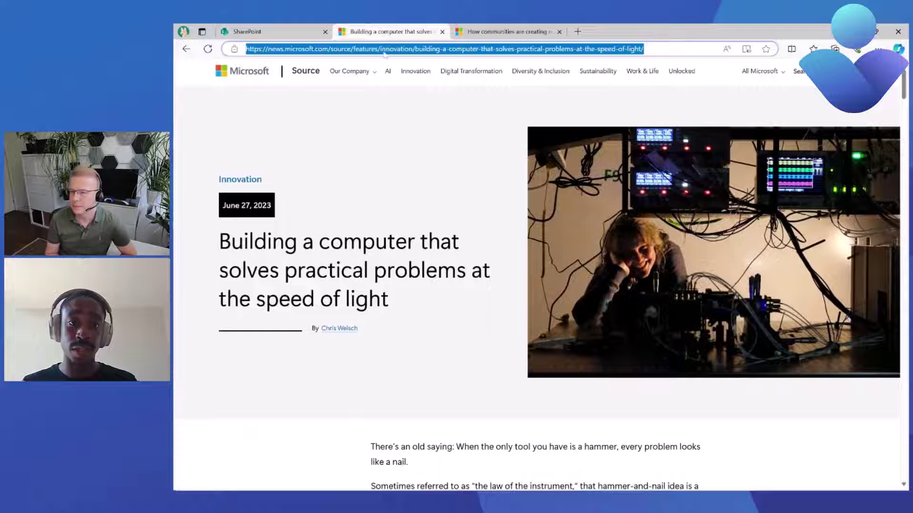
pyautogui.click(290, 34)
pyautogui.click(791, 167)
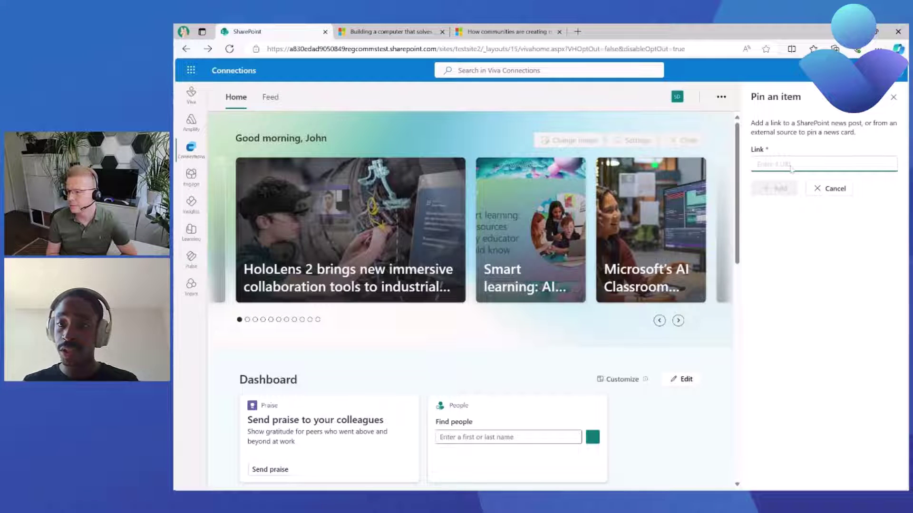
pyautogui.hotkey('ctrl', 'v')
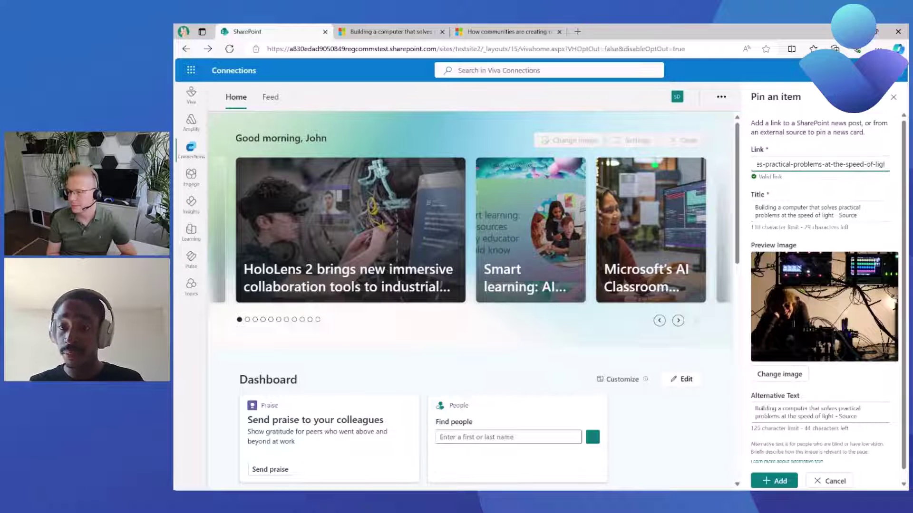
pyautogui.scroll(-1, 825, 285)
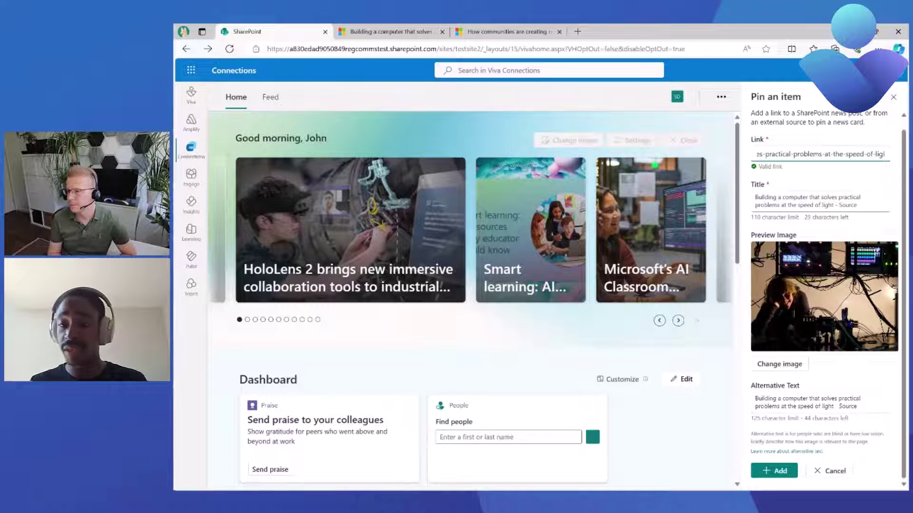
pyautogui.click(780, 471)
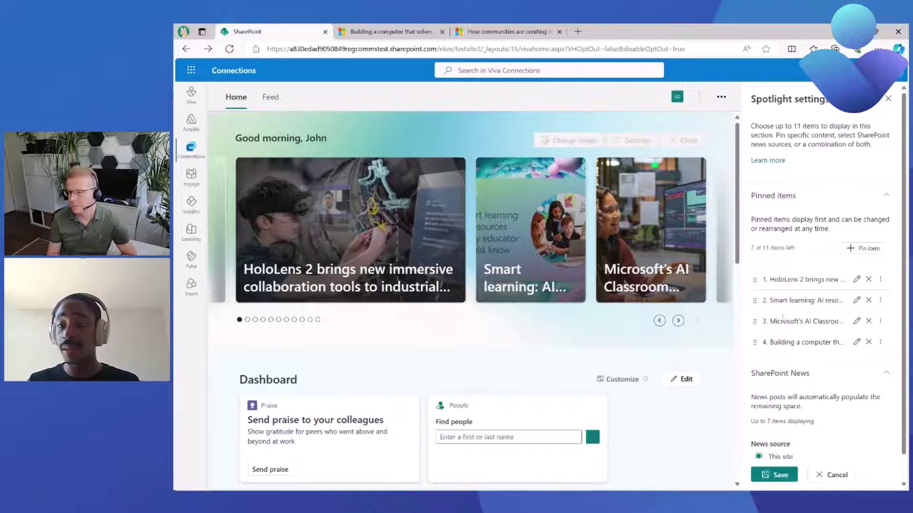
# Step: Save the Spotlight settings and browse the carousel to its third card to check the pinned items
pyautogui.click(778, 476)
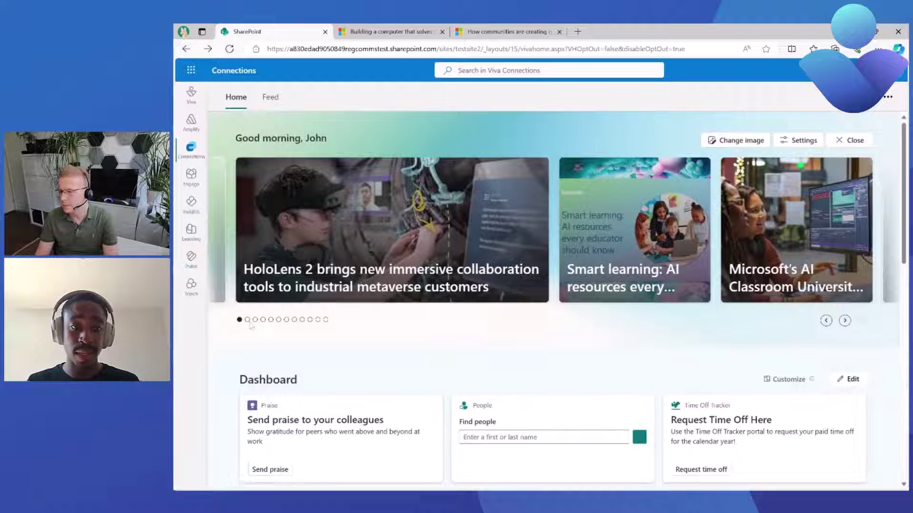
pyautogui.click(247, 320)
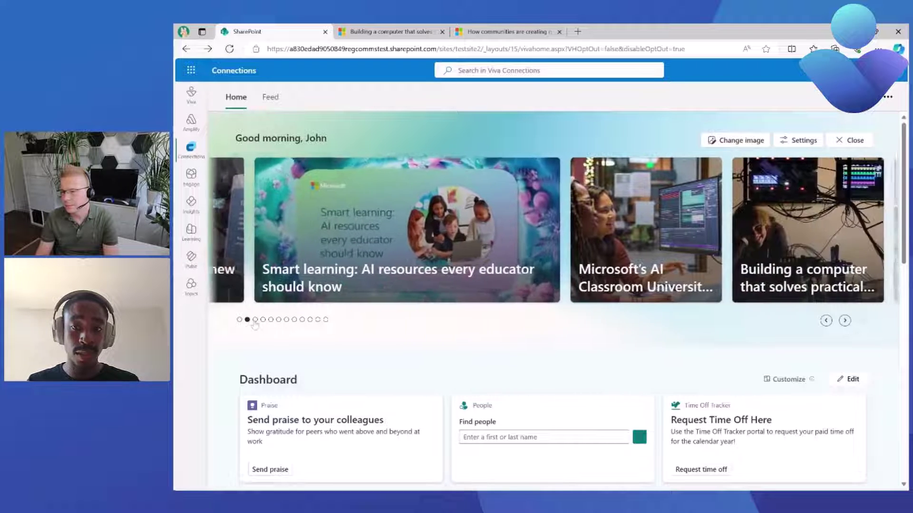
pyautogui.click(255, 320)
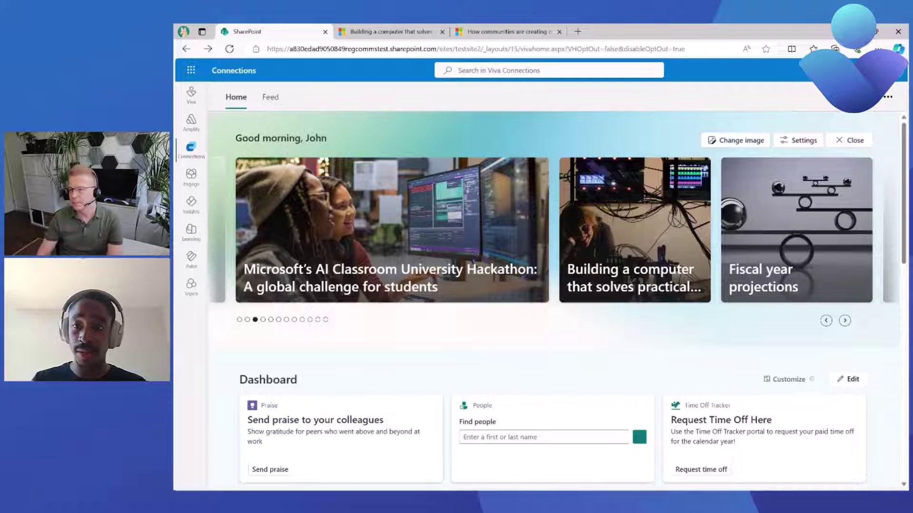
# Step: Move the pinned "Building a computer" article to the first position in the Spotlight settings
pyautogui.click(791, 141)
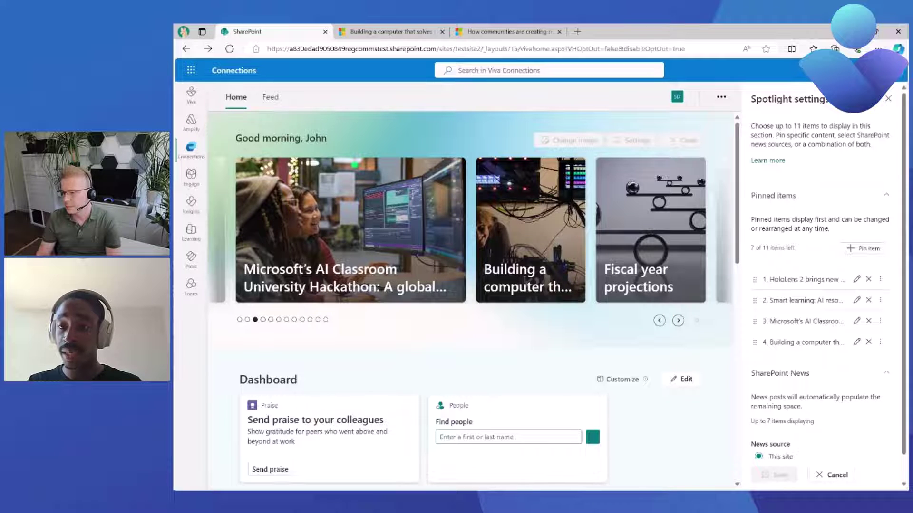
pyautogui.moveTo(798, 346); pyautogui.dragTo(798, 281)
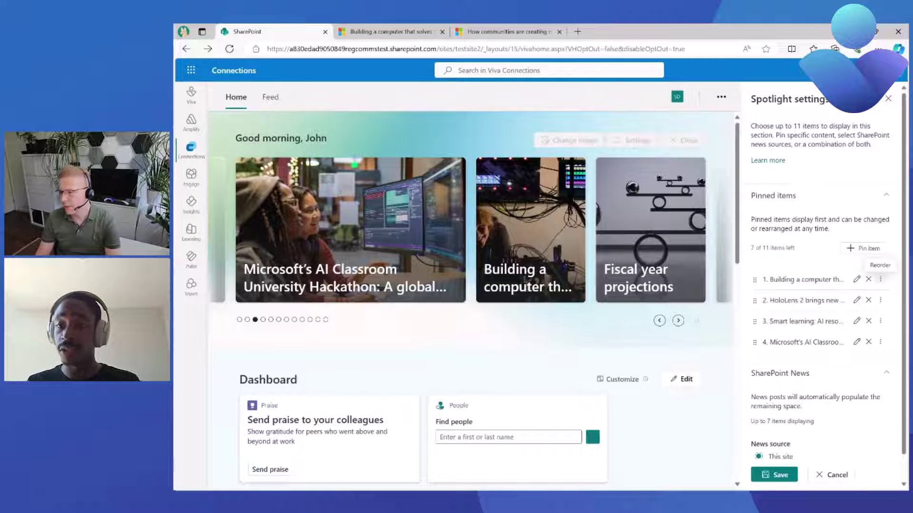
pyautogui.click(880, 279)
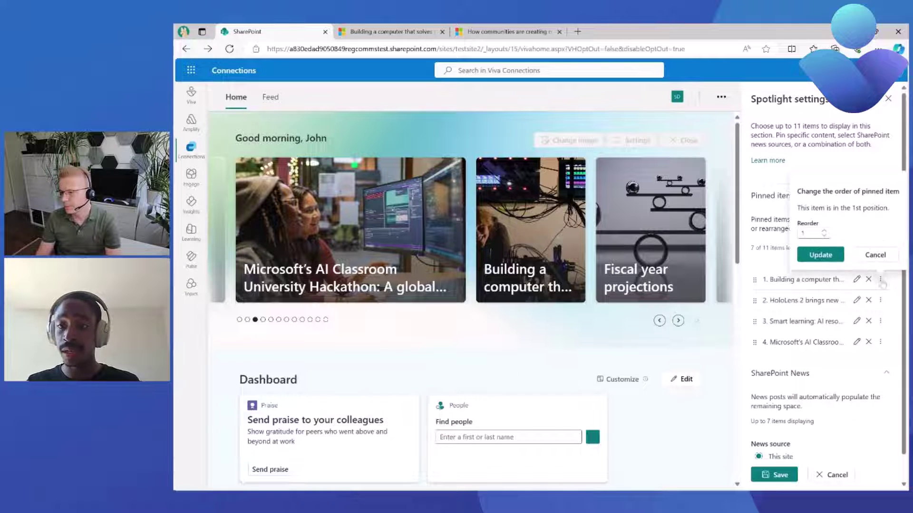
pyautogui.click(826, 232)
pyautogui.click(825, 231)
pyautogui.click(872, 257)
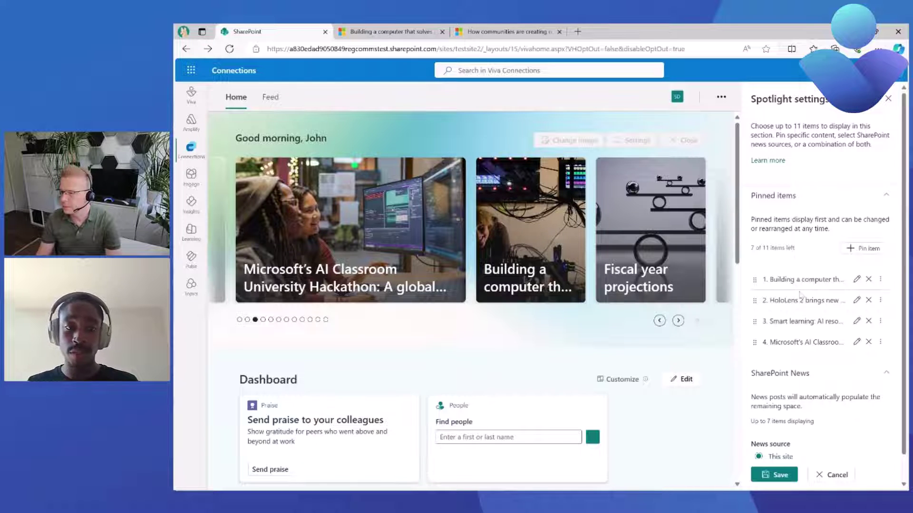
# Step: Return the carousel to its first card and save the new order of the pinned items
pyautogui.click(240, 320)
pyautogui.scroll(-1, 780, 457)
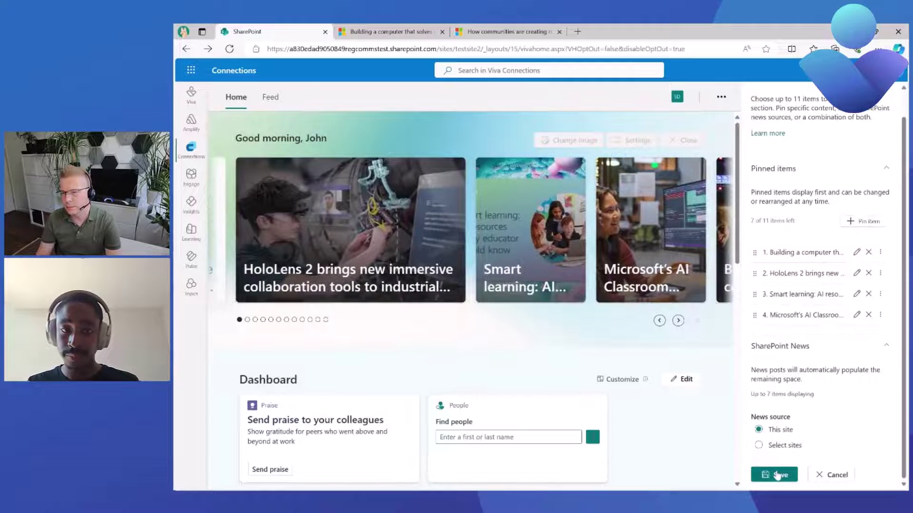
pyautogui.click(777, 475)
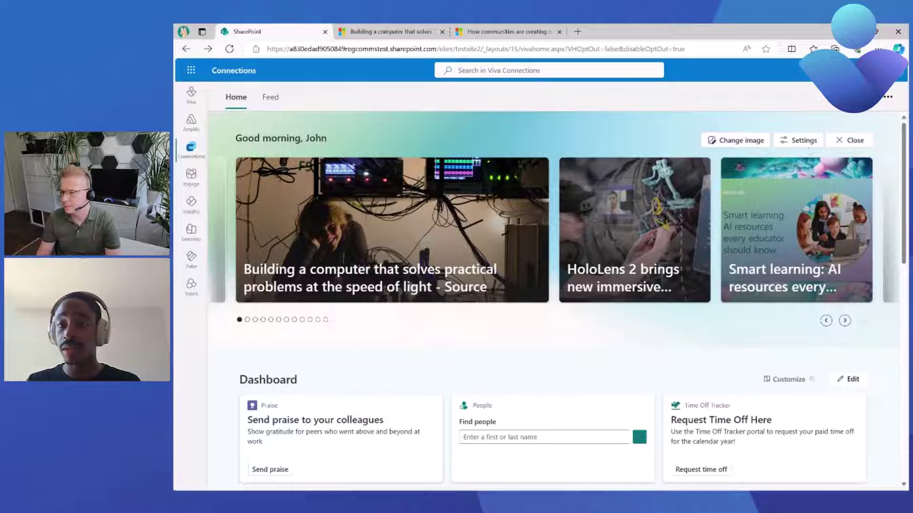
# Step: Replace the first pinned item's link with the "How communities are creating more equitable justice systems" article, update the item and save the Spotlight settings
pyautogui.click(808, 143)
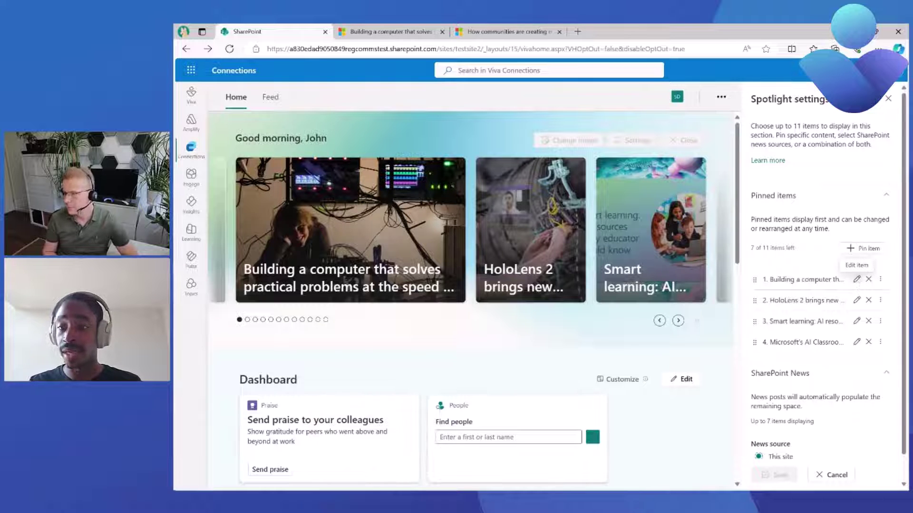
pyautogui.click(856, 280)
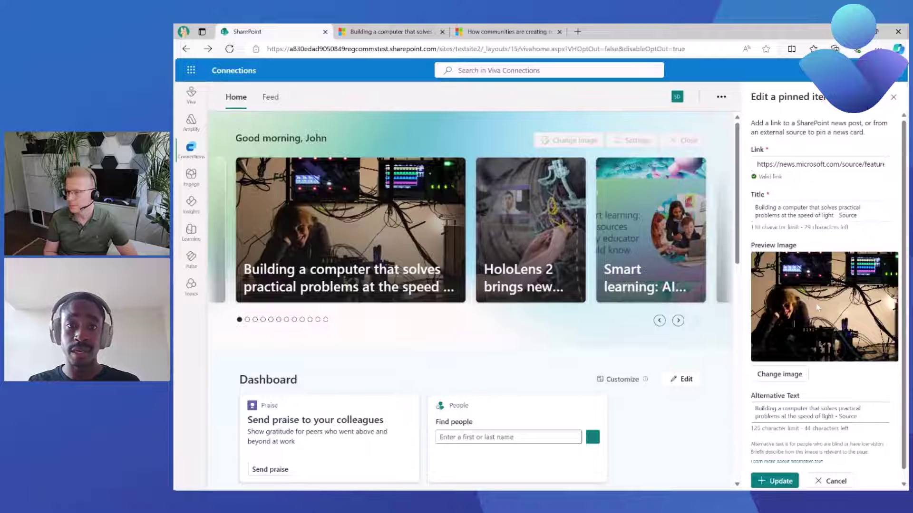
pyautogui.click(534, 33)
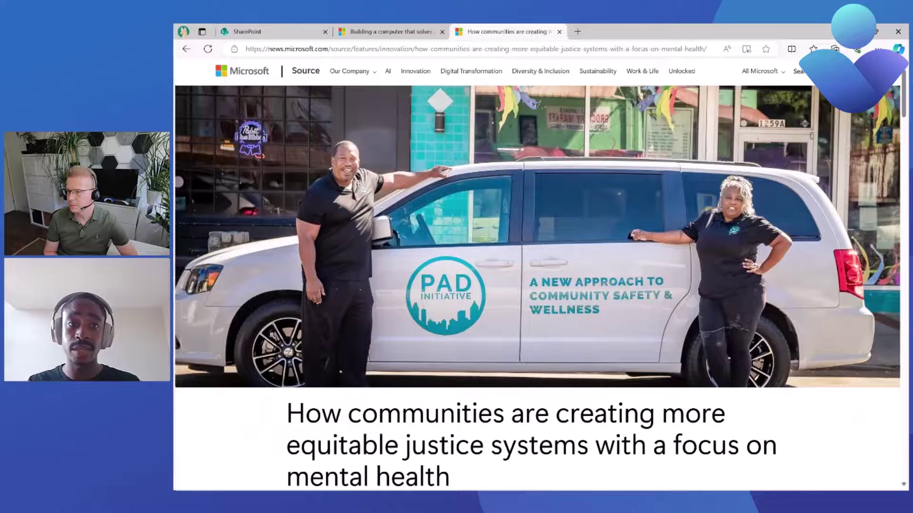
pyautogui.click(500, 50)
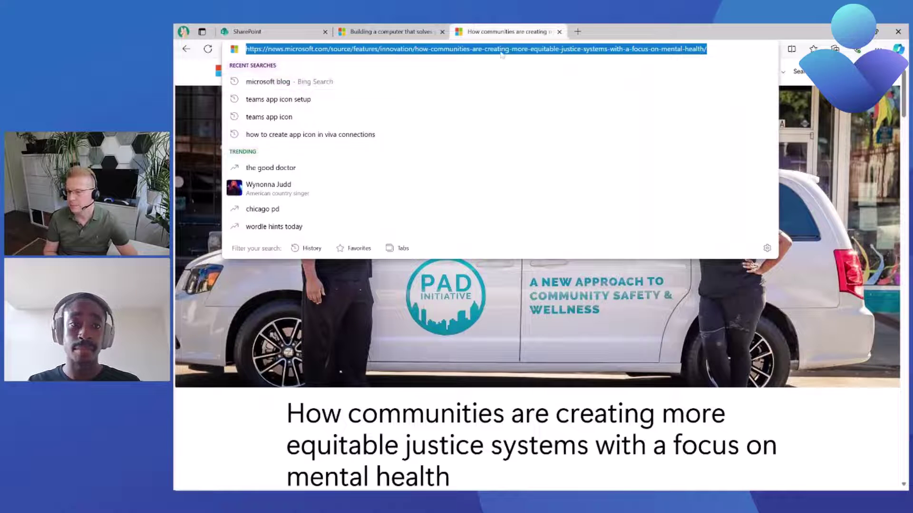
pyautogui.click(247, 31)
pyautogui.click(796, 165)
pyautogui.hotkey('ctrl', 'a')
pyautogui.press('BackSpace')
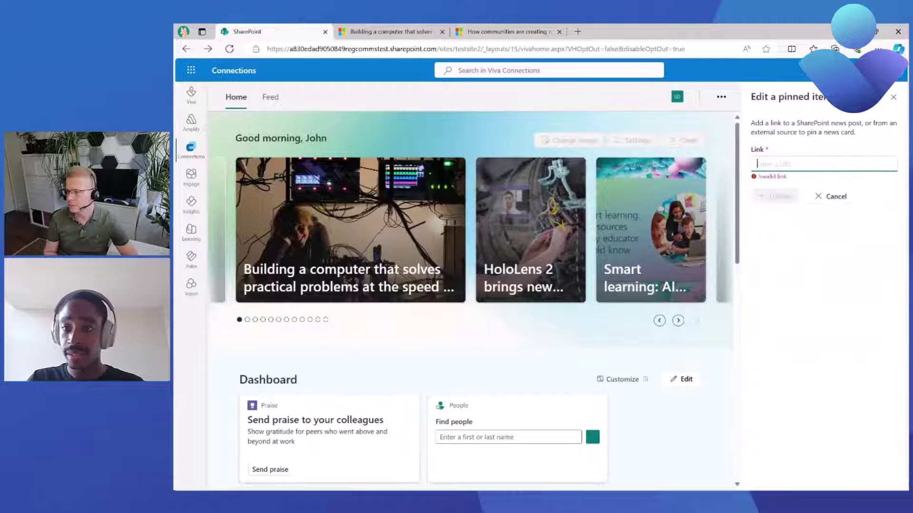
pyautogui.hotkey('ctrl', 'v')
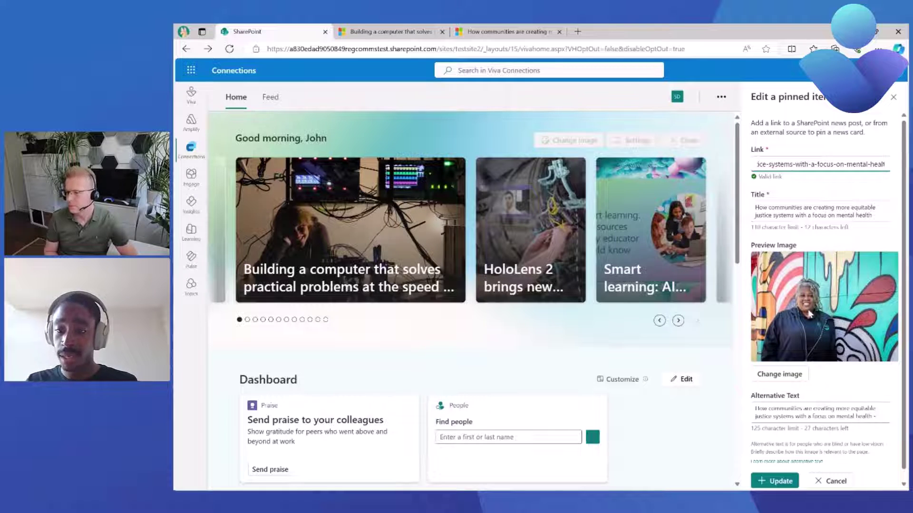
pyautogui.click(784, 481)
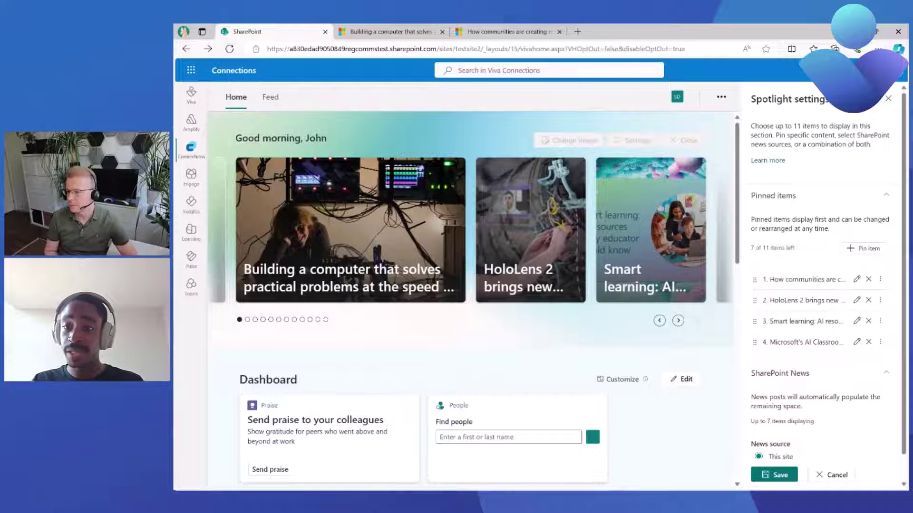
pyautogui.click(780, 475)
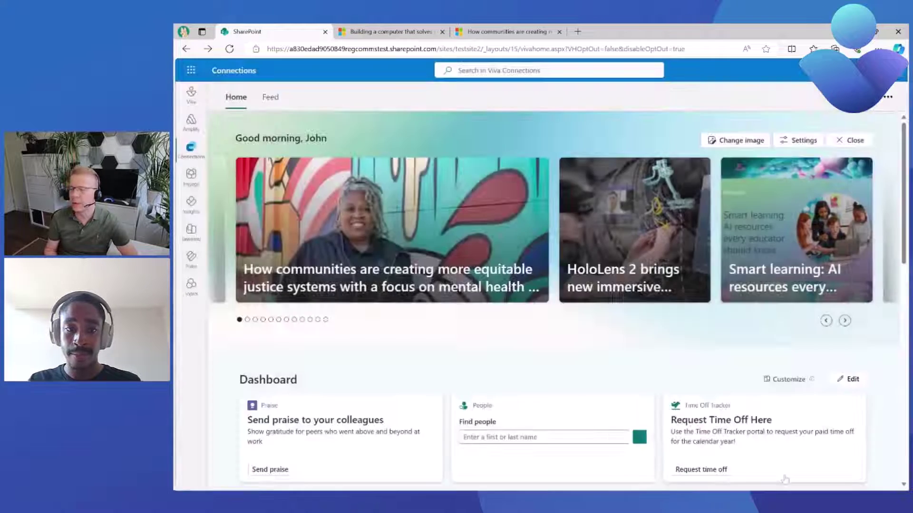
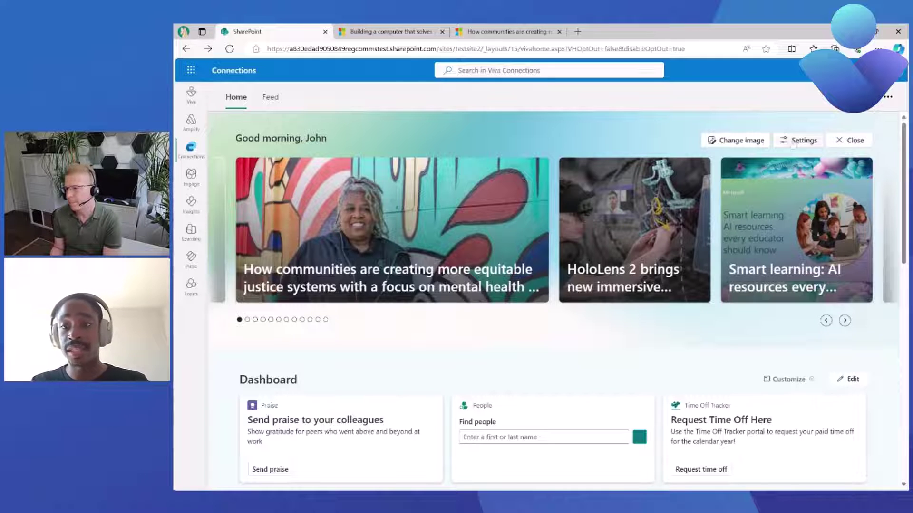
# Step: Remove the pinned "How communities are creating more equitable justice systems" item from the Spotlight and save
pyautogui.click(793, 142)
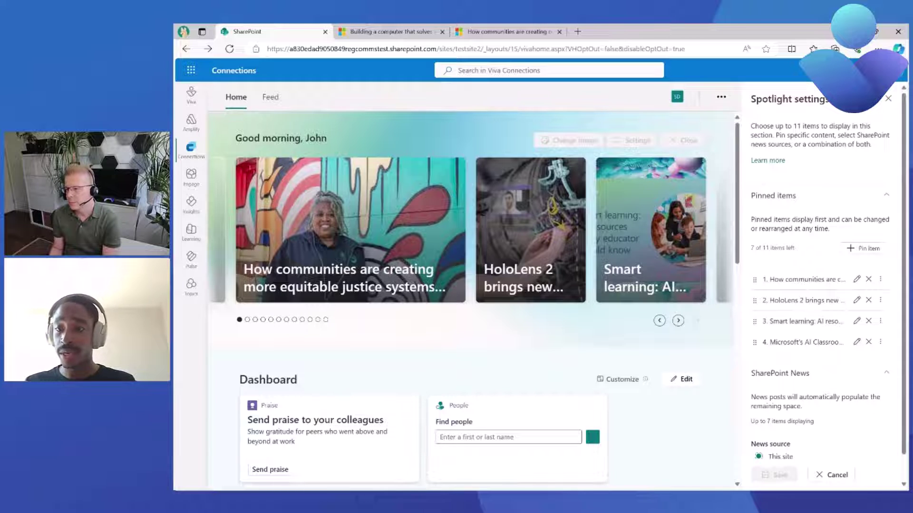
pyautogui.click(869, 280)
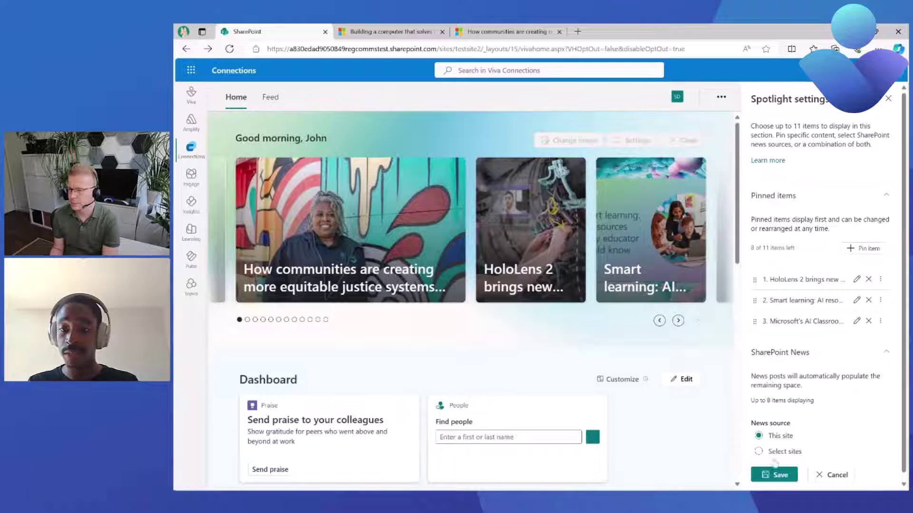
pyautogui.click(778, 475)
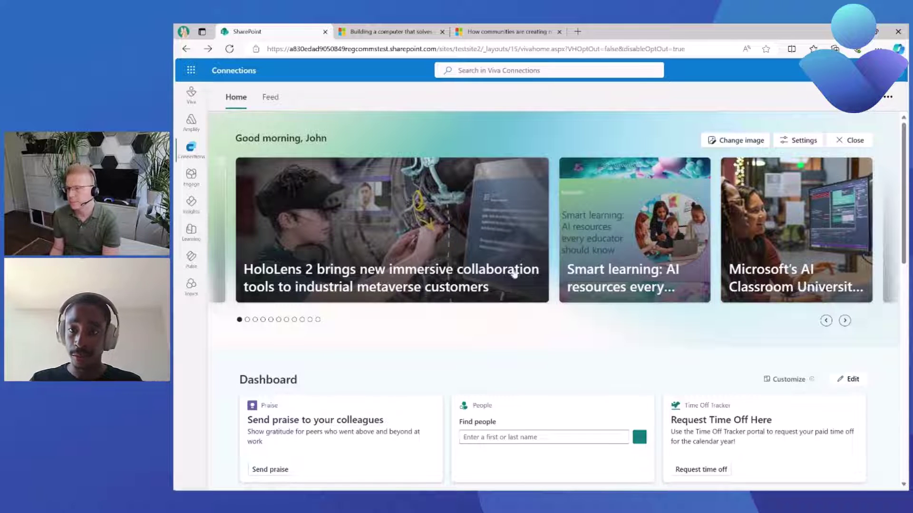
# Step: Review the SharePoint News options in the Spotlight settings and browse the carousel's pinned and news cards
pyautogui.click(797, 140)
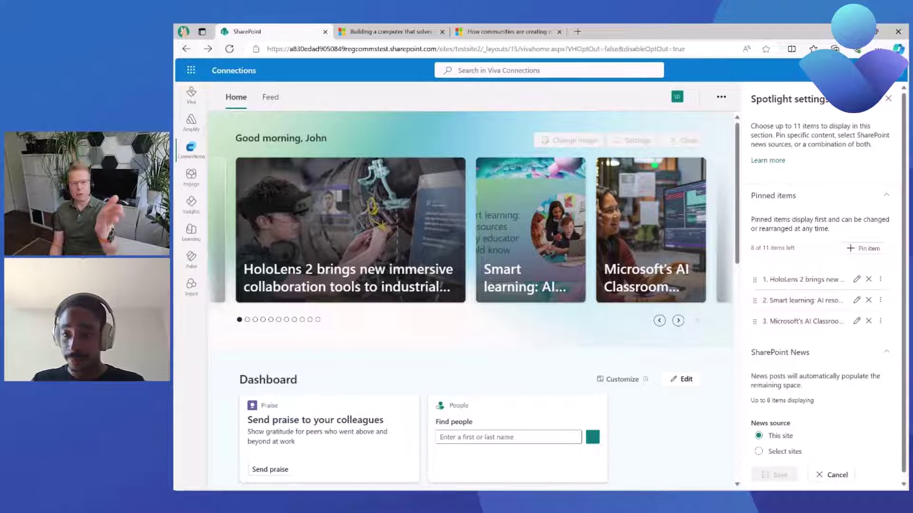
pyautogui.scroll(-1, 810, 289)
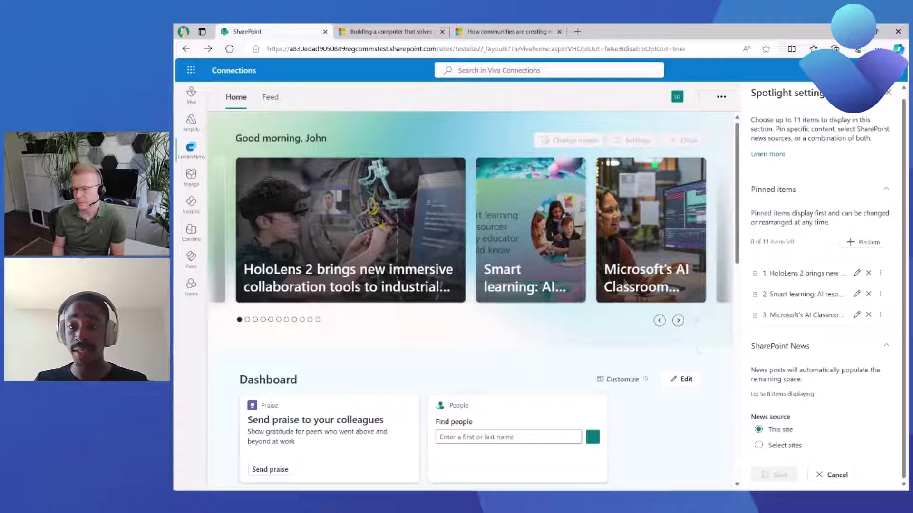
pyautogui.click(679, 321)
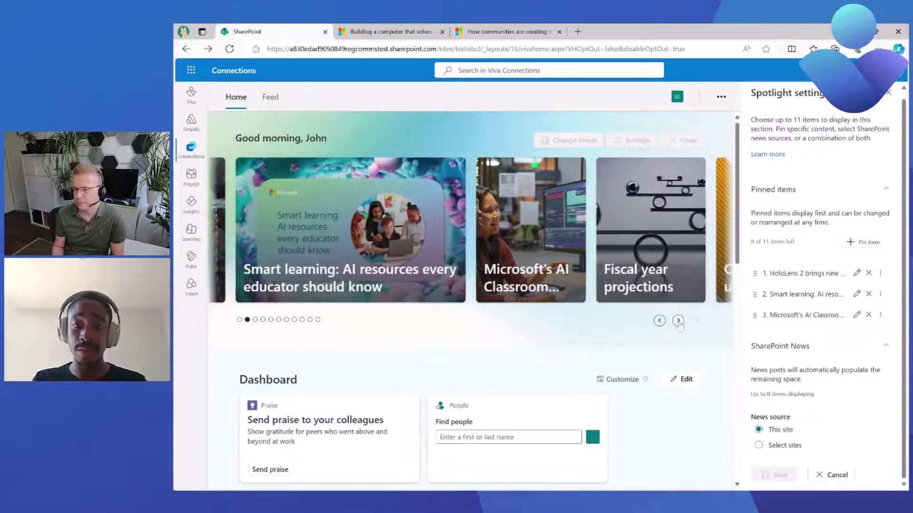
pyautogui.click(678, 321)
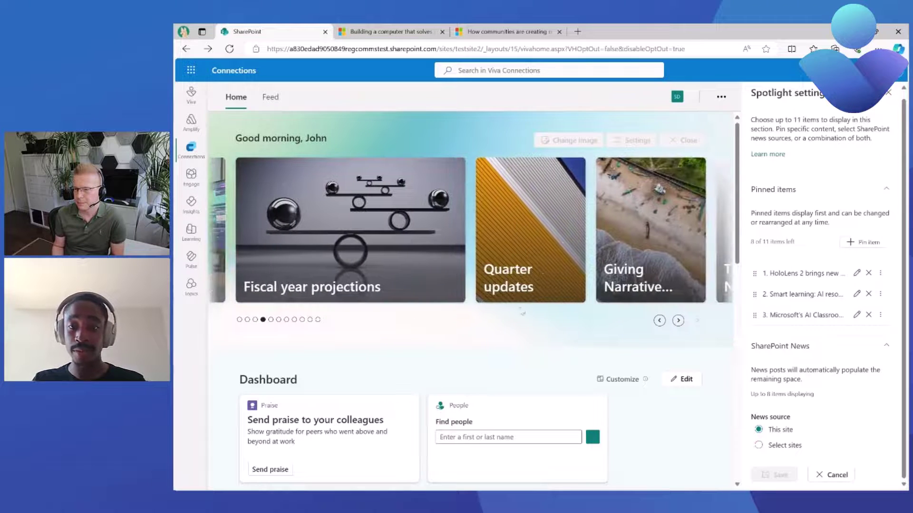
pyautogui.click(660, 321)
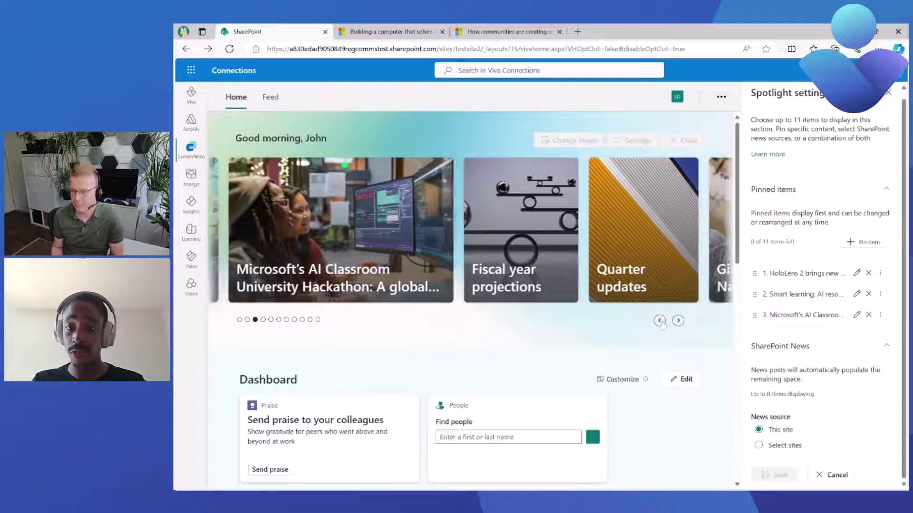
pyautogui.click(659, 321)
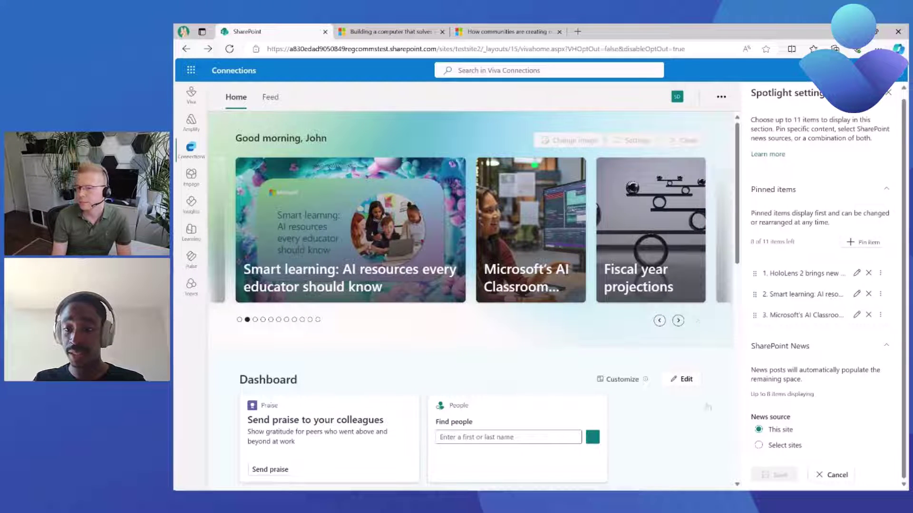
# Step: Set the Spotlight news source to selected sites with Leadership corner chosen, save the settings and check the carousel's cards
pyautogui.click(759, 446)
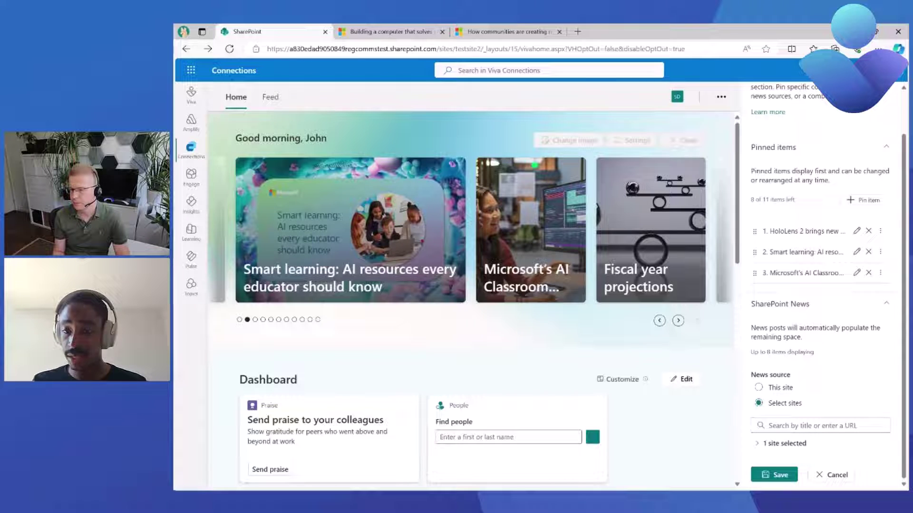
pyautogui.click(784, 443)
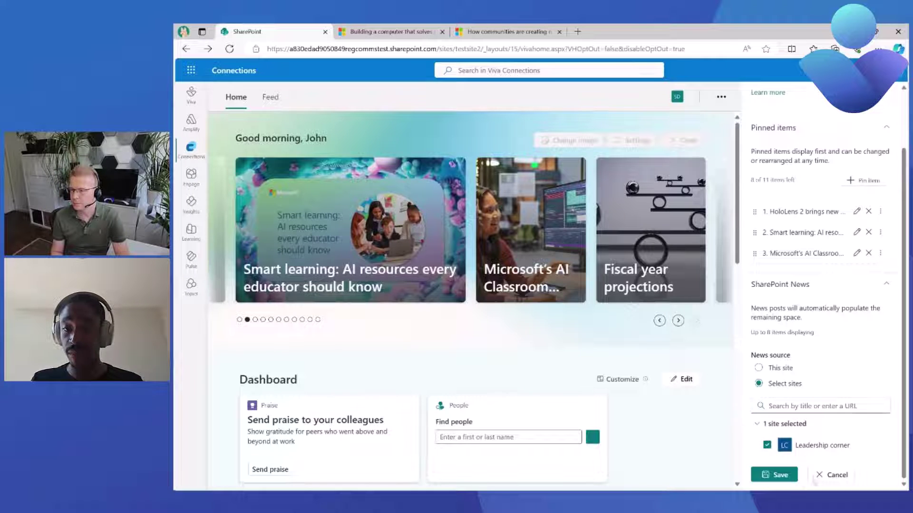
pyautogui.click(777, 475)
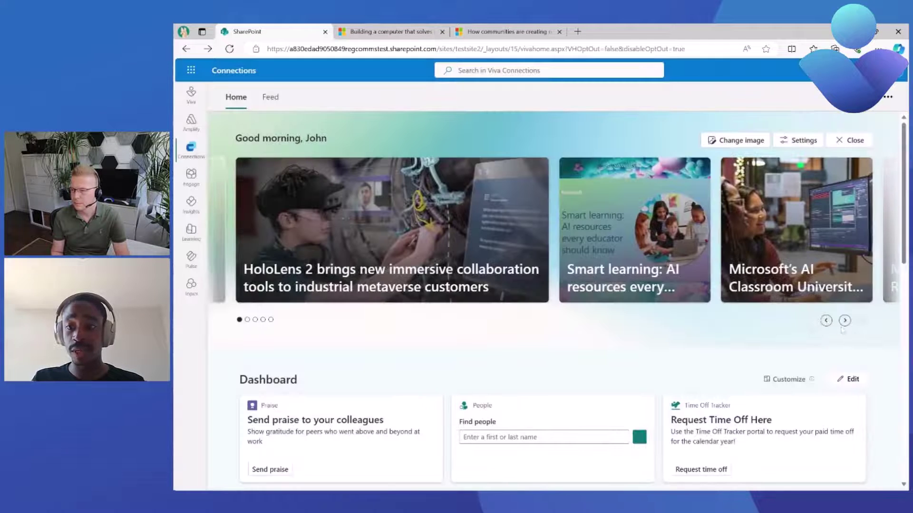
pyautogui.click(844, 321)
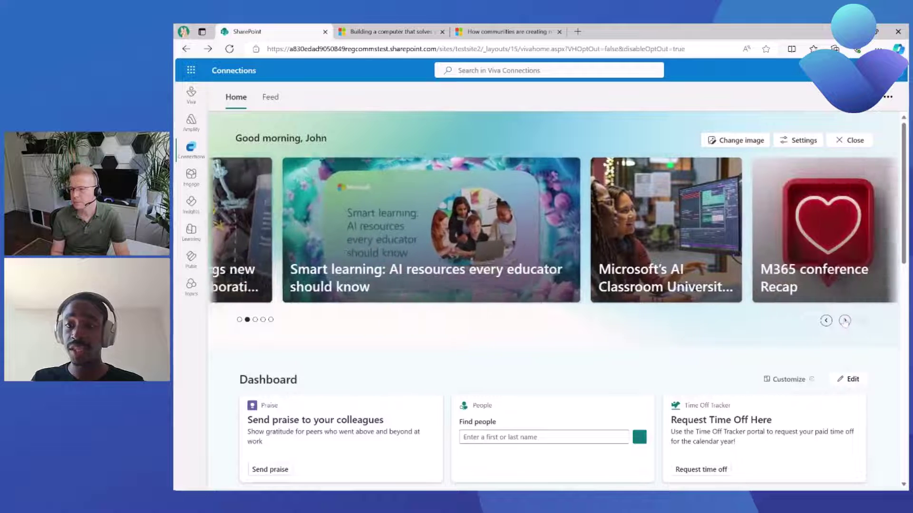
pyautogui.click(845, 321)
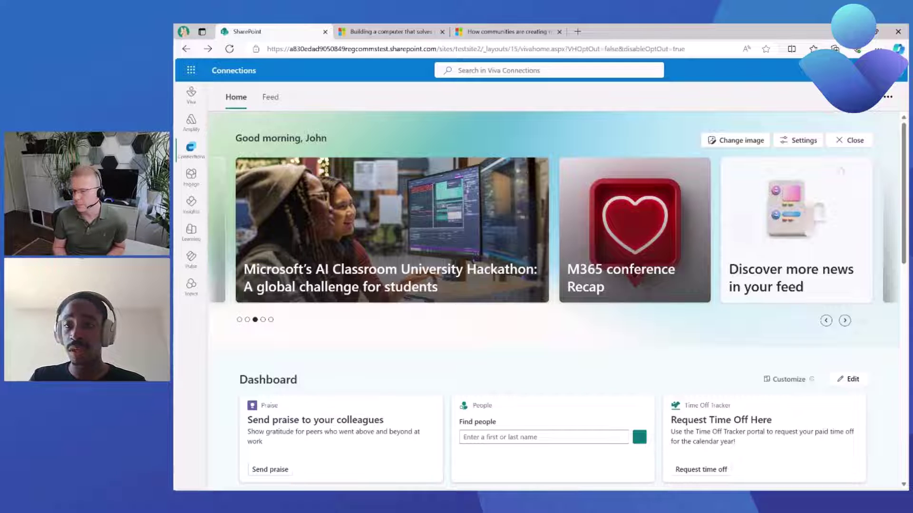
# Step: Switch the Spotlight news source back to This site, save the settings and check the carousel's news cards
pyautogui.click(803, 141)
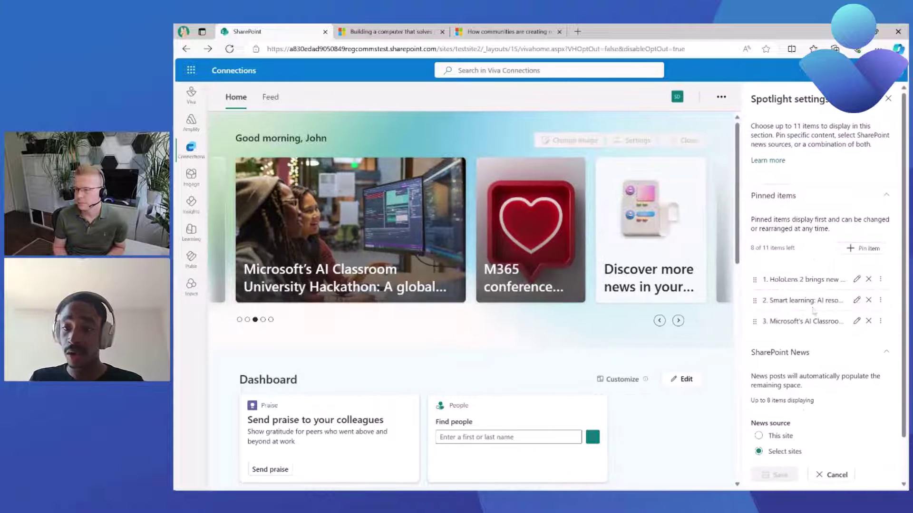
pyautogui.click(758, 436)
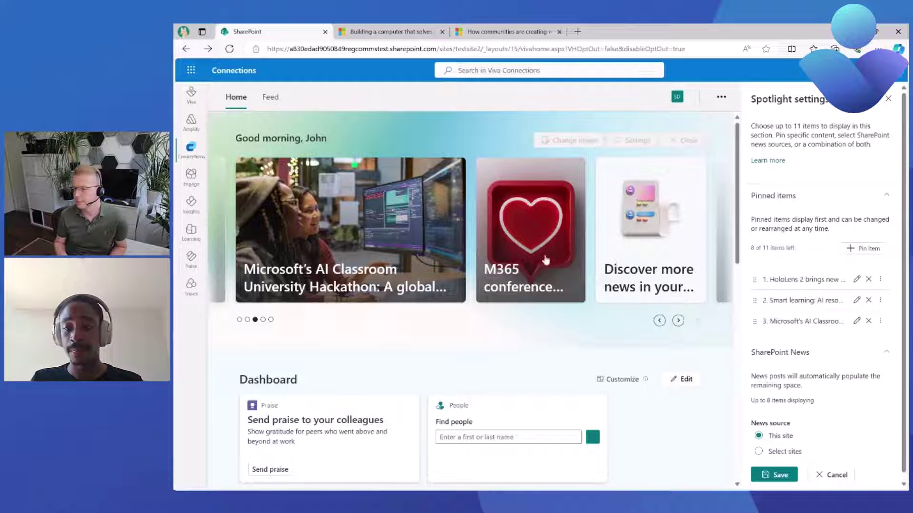
pyautogui.click(774, 479)
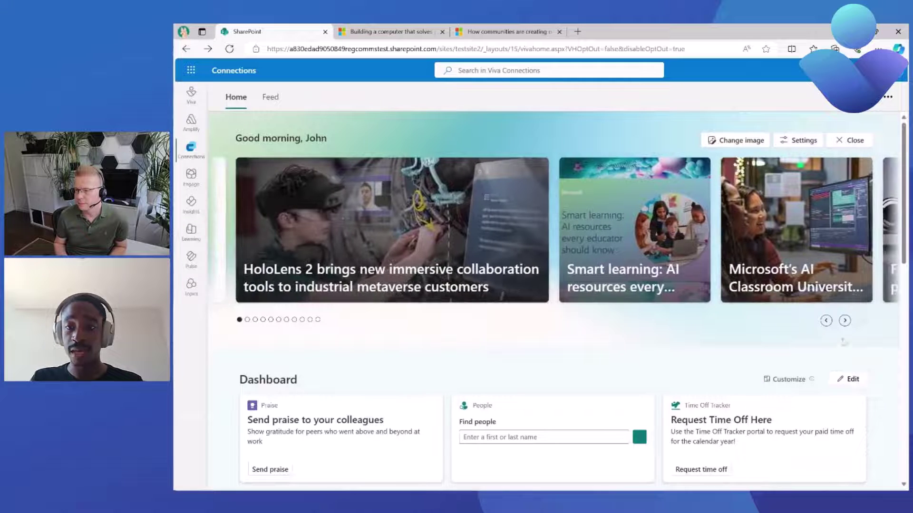
pyautogui.click(844, 321)
pyautogui.click(845, 321)
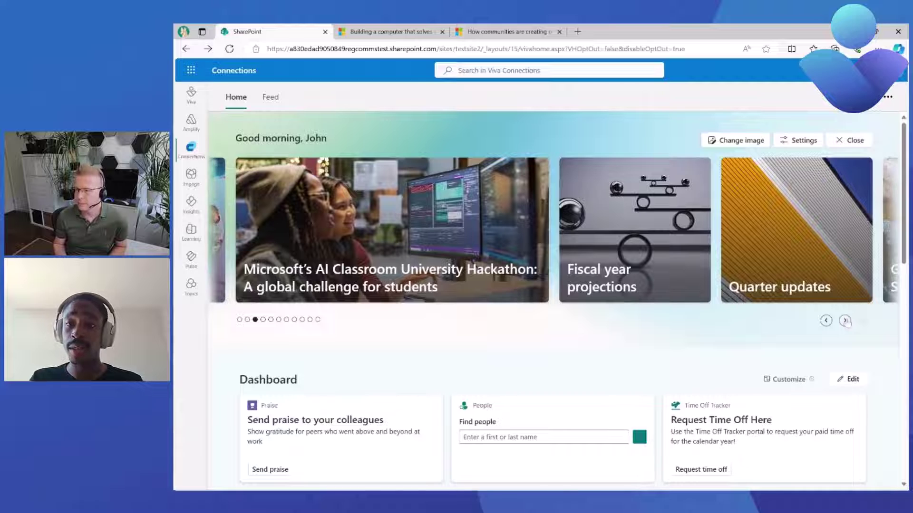
# Step: Reopen the Spotlight settings and review the pinned items and SharePoint News sections
pyautogui.click(800, 140)
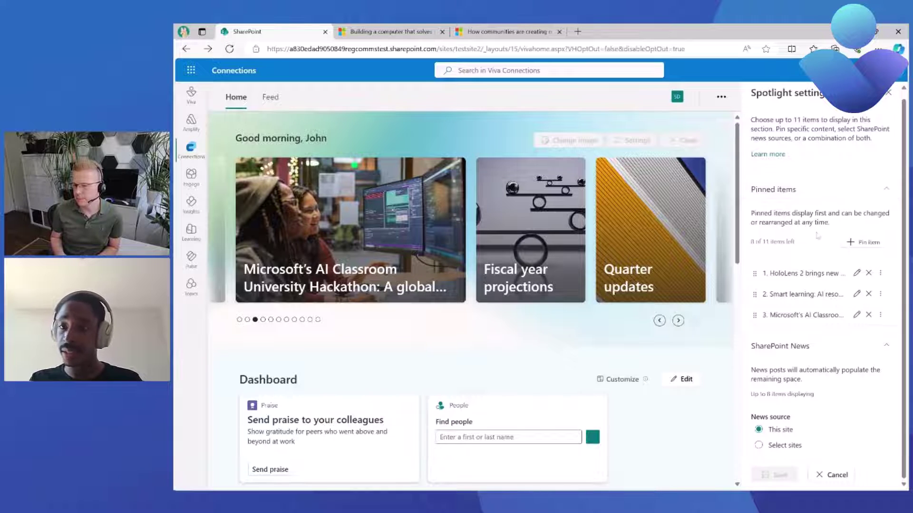
pyautogui.scroll(1, 815, 252)
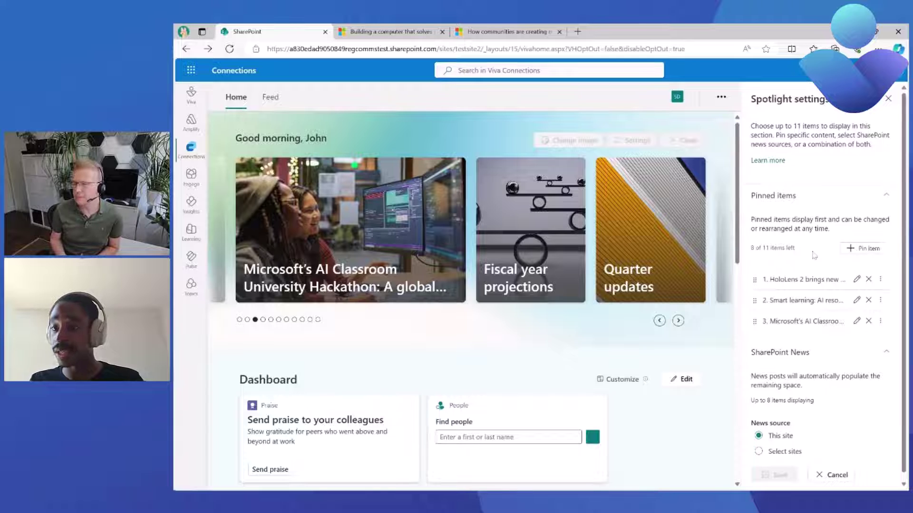
pyautogui.scroll(-1, 815, 255)
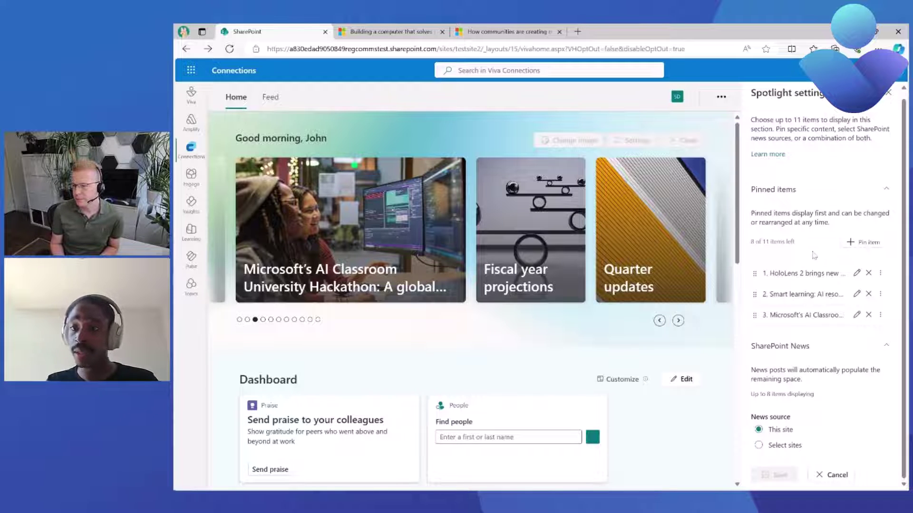